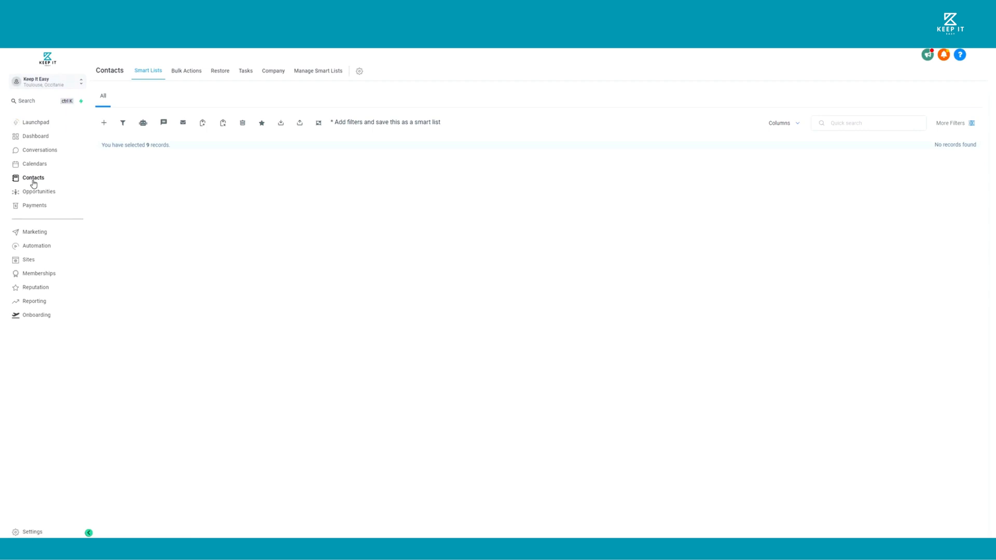
Start a new contact and enter the person's first name, last name and e-mail address
{"action": "left_click", "coordinate": [103, 124]}
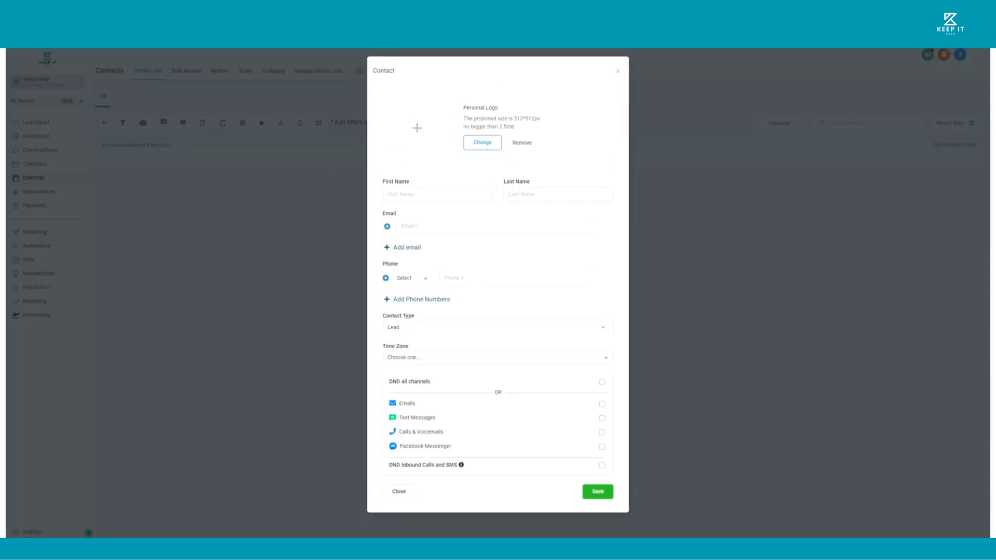
{"action": "left_click", "coordinate": [437, 194]}
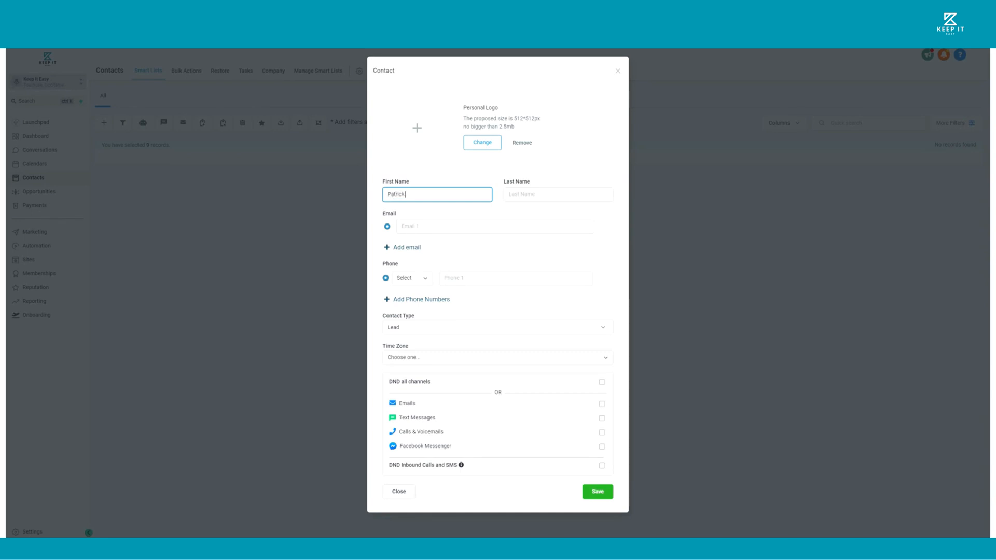
{"action": "key", "text": "Tab"}
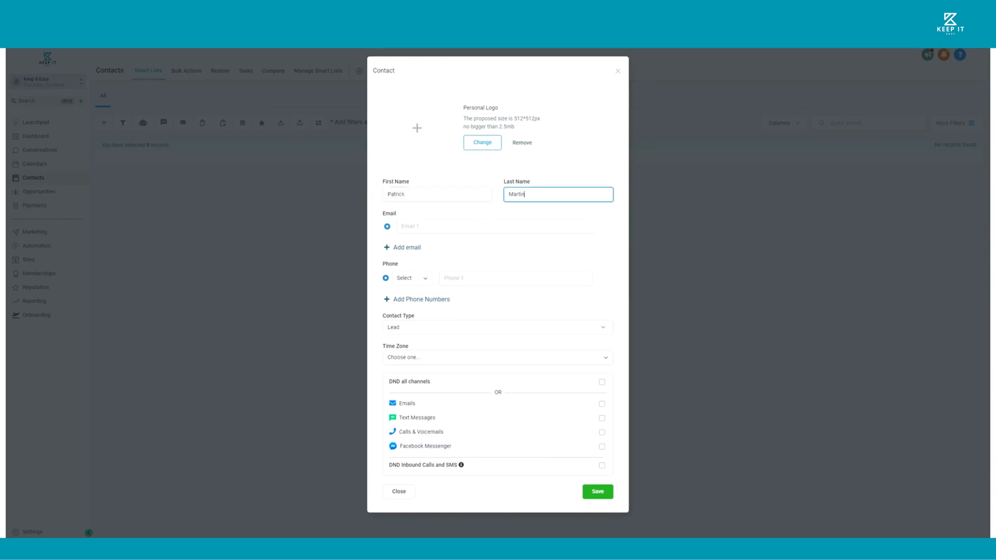
{"action": "key", "text": "Tab"}
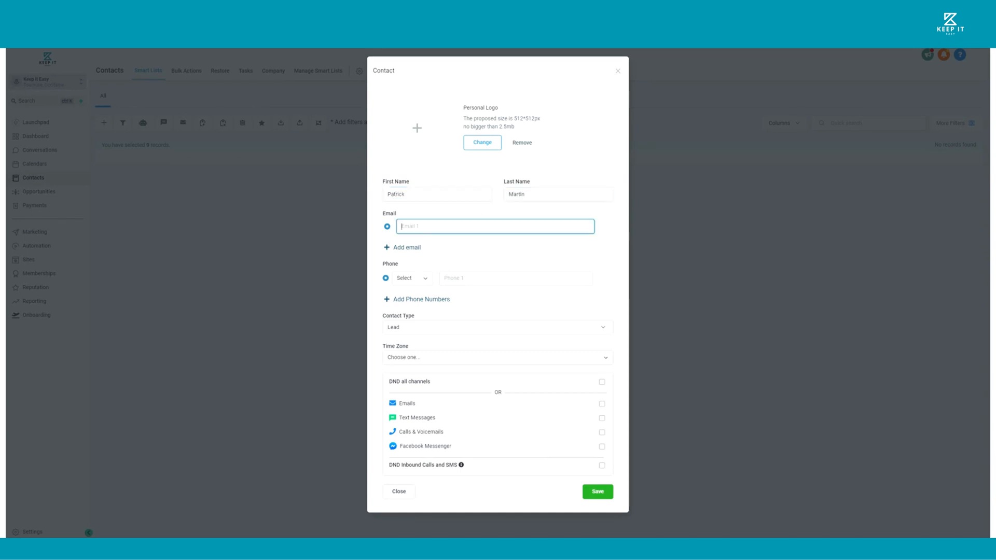
Set the new contact's phone type to Work and enter the phone number
{"action": "left_click", "coordinate": [425, 279]}
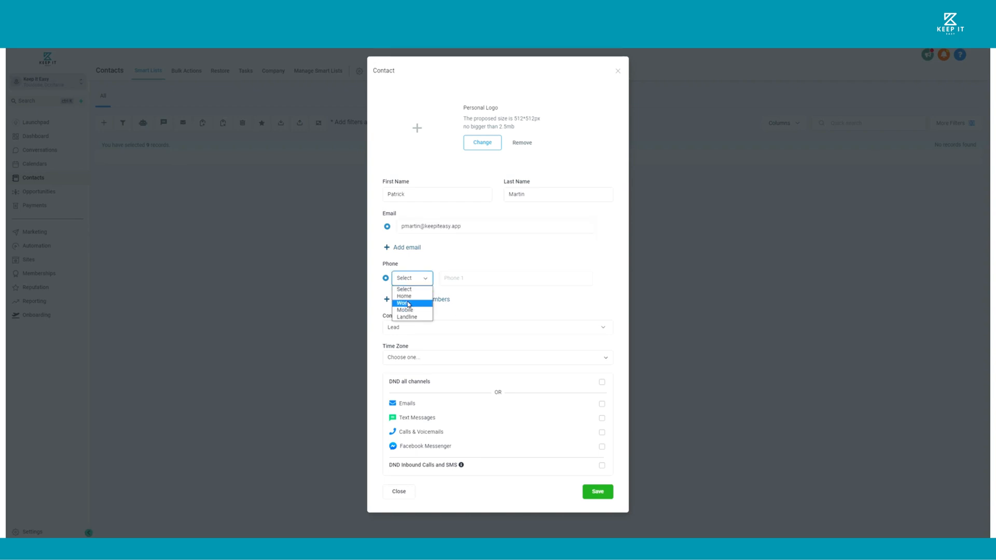
{"action": "left_click", "coordinate": [408, 304]}
{"action": "left_click", "coordinate": [444, 283]}
{"action": "type", "text": "0"}
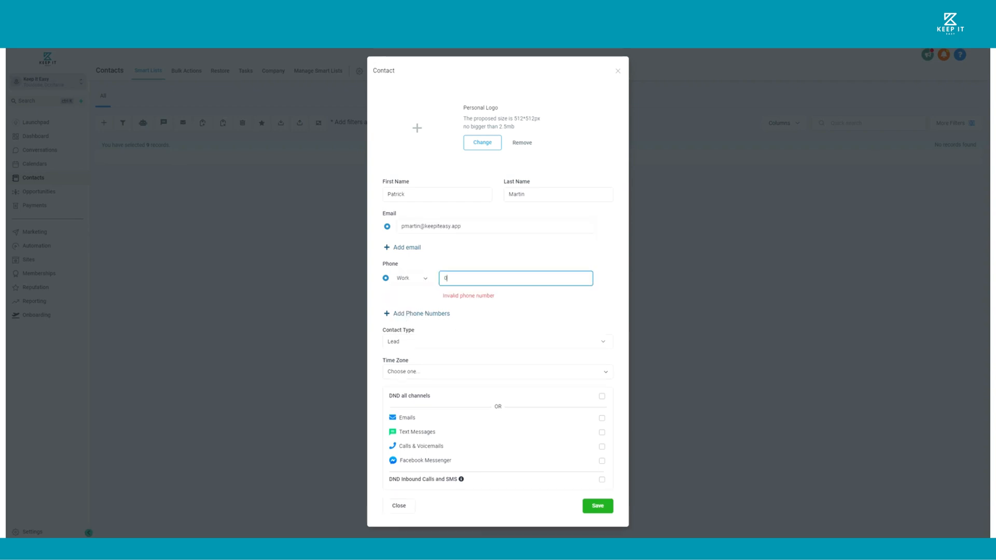
{"action": "type", "text": "5 00 00 00 00"}
Set the contact type to Lead and the time zone to GMT+10:00 Asia/Vladivostok (+10)
{"action": "left_click", "coordinate": [402, 328]}
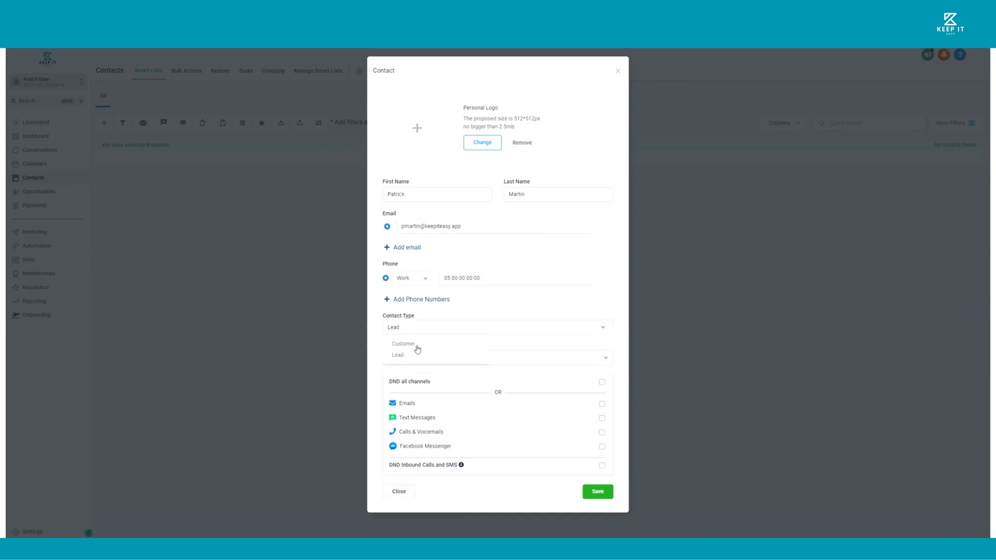
{"action": "left_click", "coordinate": [403, 355]}
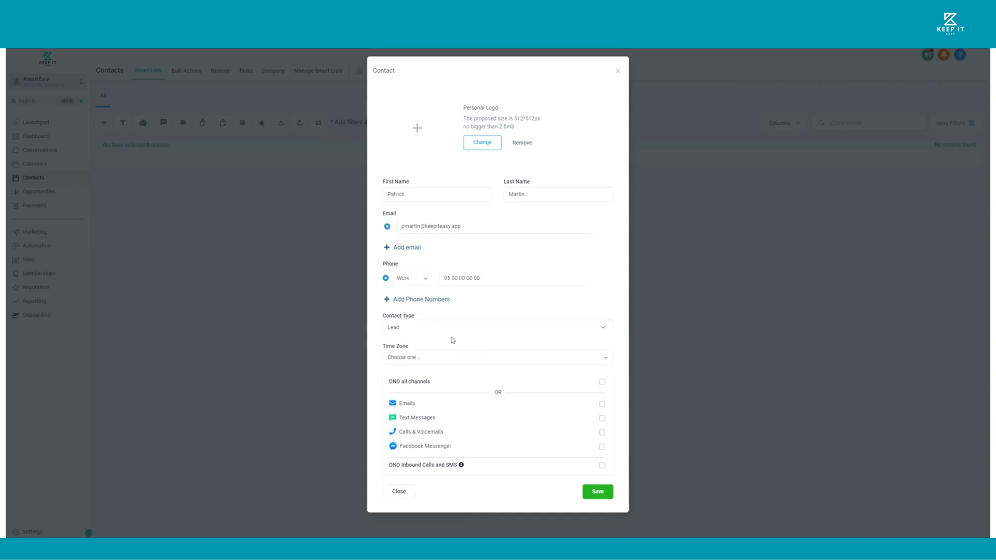
{"action": "left_click", "coordinate": [436, 363]}
{"action": "scroll", "coordinate": [493, 456], "scroll_direction": "down", "scroll_amount": 5}
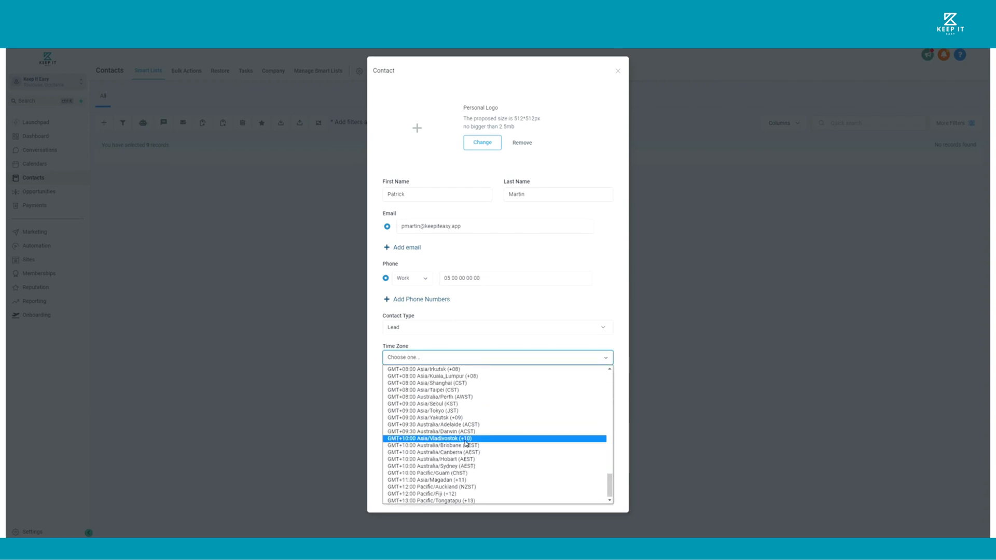
{"action": "left_click", "coordinate": [467, 442]}
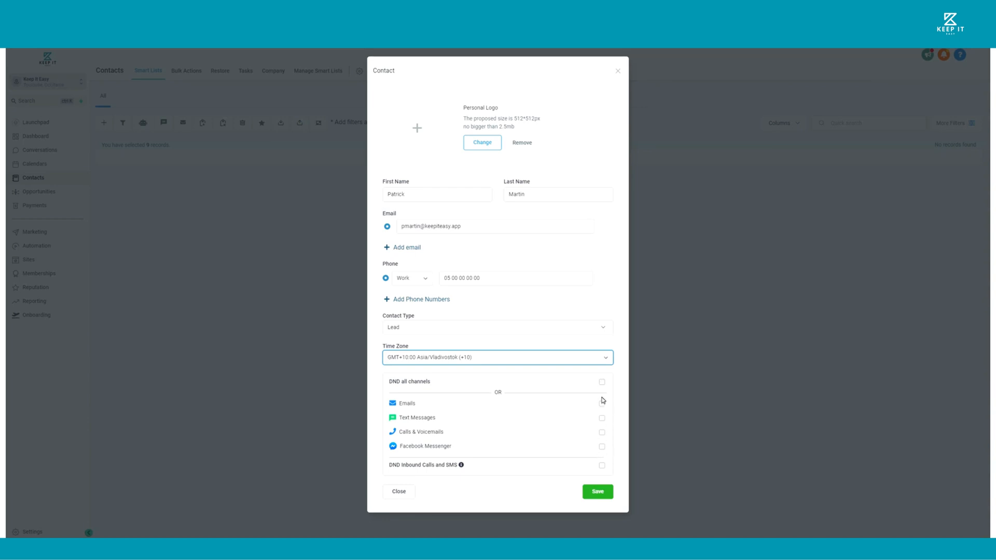
Enable do-not-disturb for Calls & Voicemails and Text Messages, and save the new contact
{"action": "left_click", "coordinate": [601, 434]}
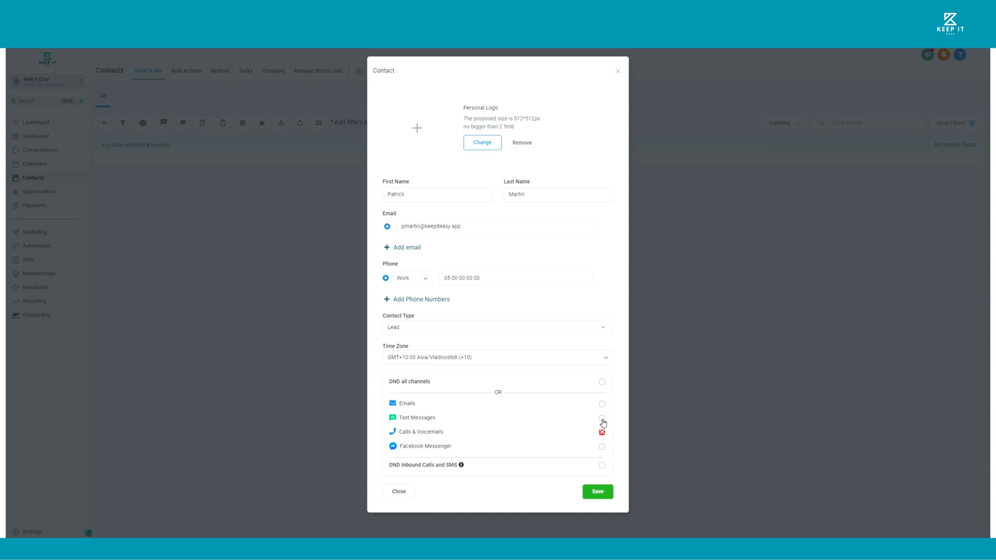
{"action": "left_click", "coordinate": [602, 421]}
{"action": "left_click", "coordinate": [597, 492]}
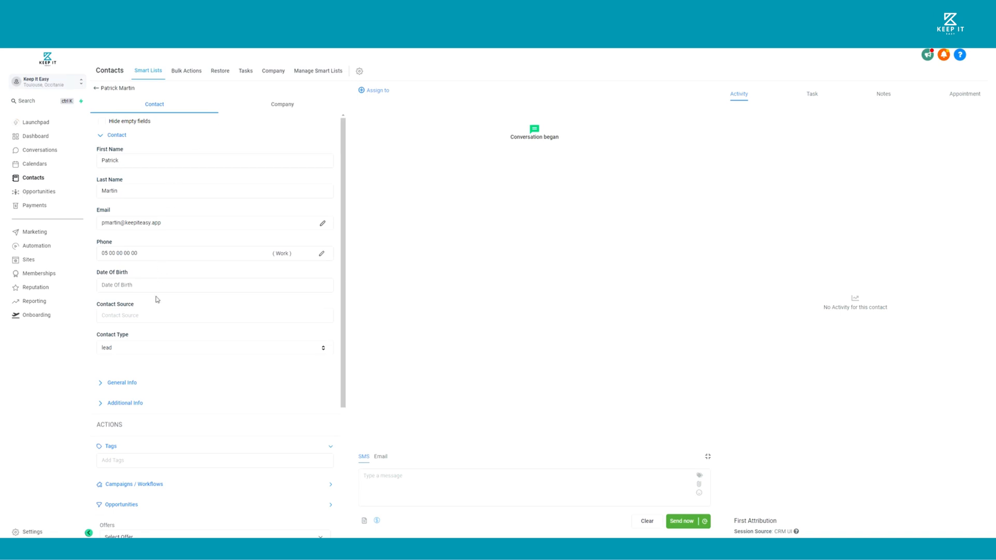
Enter Keep It Easy as the business name in the contact's general information
{"action": "scroll", "coordinate": [160, 380], "scroll_direction": "down", "scroll_amount": 2}
{"action": "left_click", "coordinate": [117, 269]}
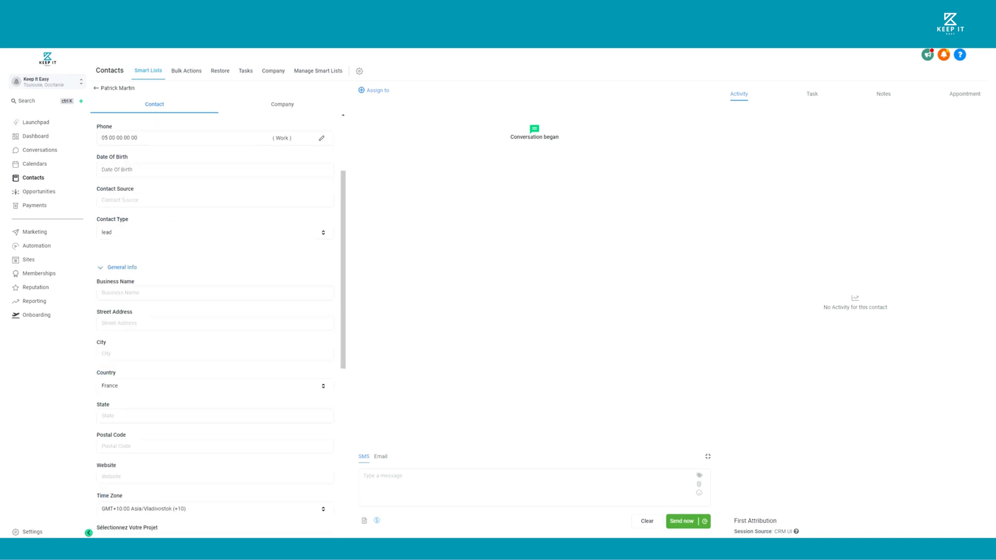
{"action": "left_click", "coordinate": [135, 293]}
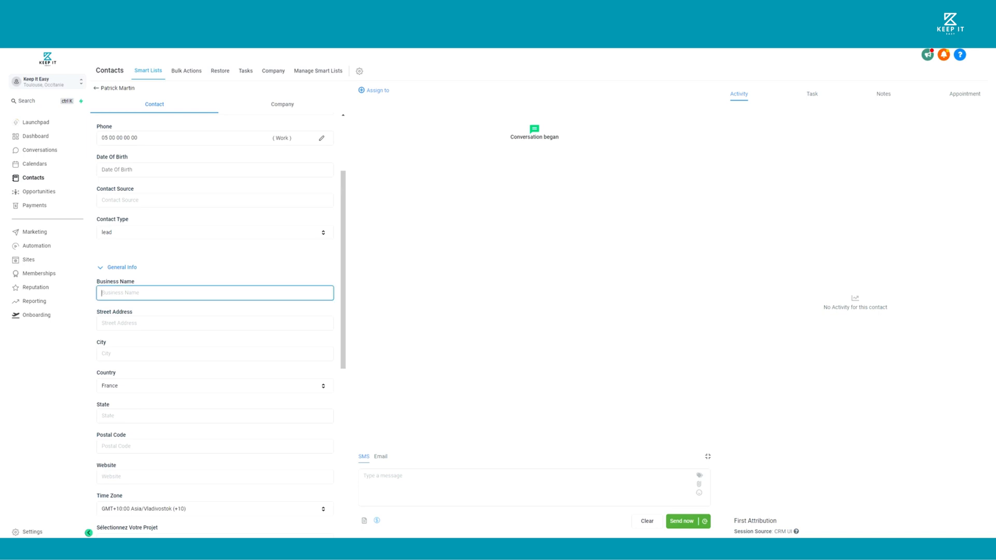
{"action": "type", "text": "Keep It Easy"}
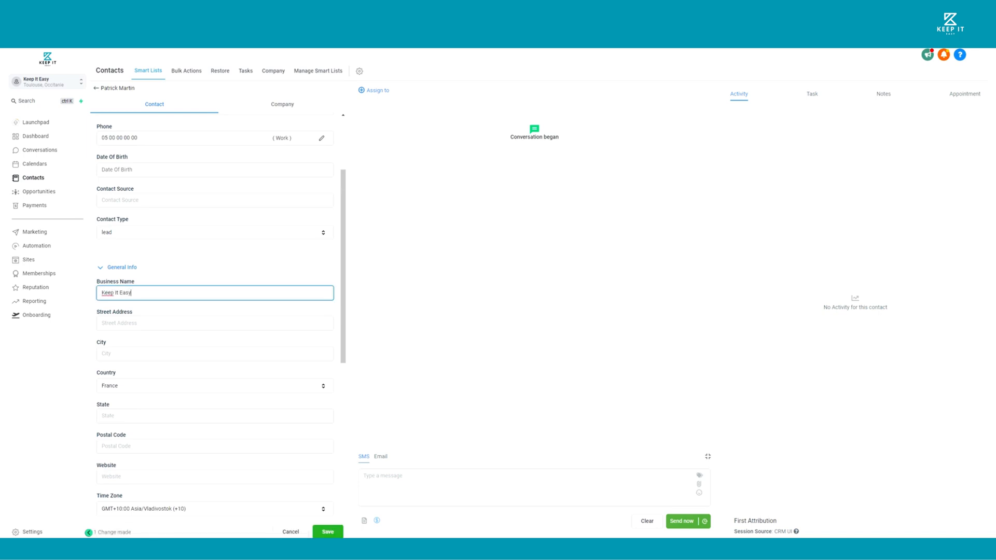
{"action": "key", "text": "Tab"}
{"action": "key", "text": "Tab"}
Set the contact's preferred contact method to Email in the additional information
{"action": "scroll", "coordinate": [166, 350], "scroll_direction": "down", "scroll_amount": 6}
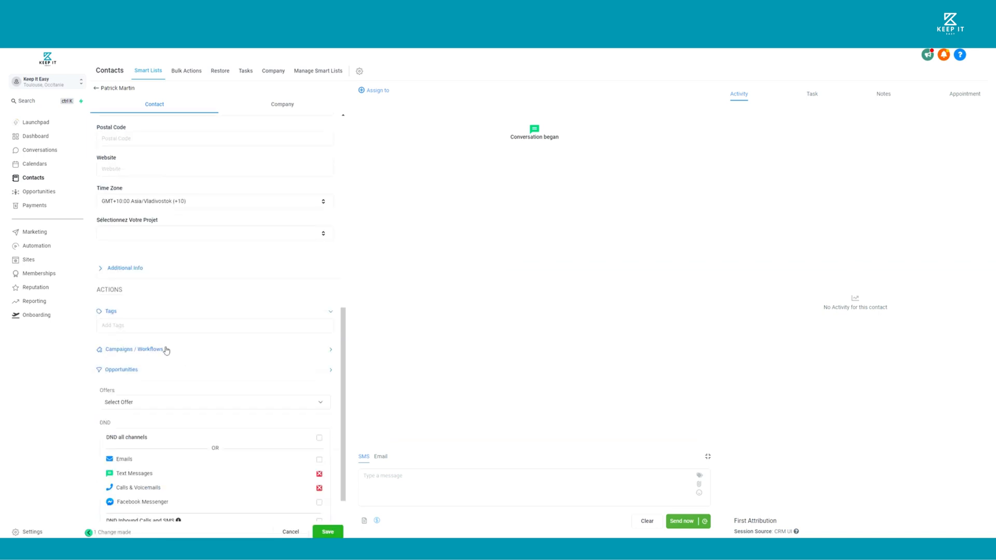
{"action": "left_click", "coordinate": [111, 270]}
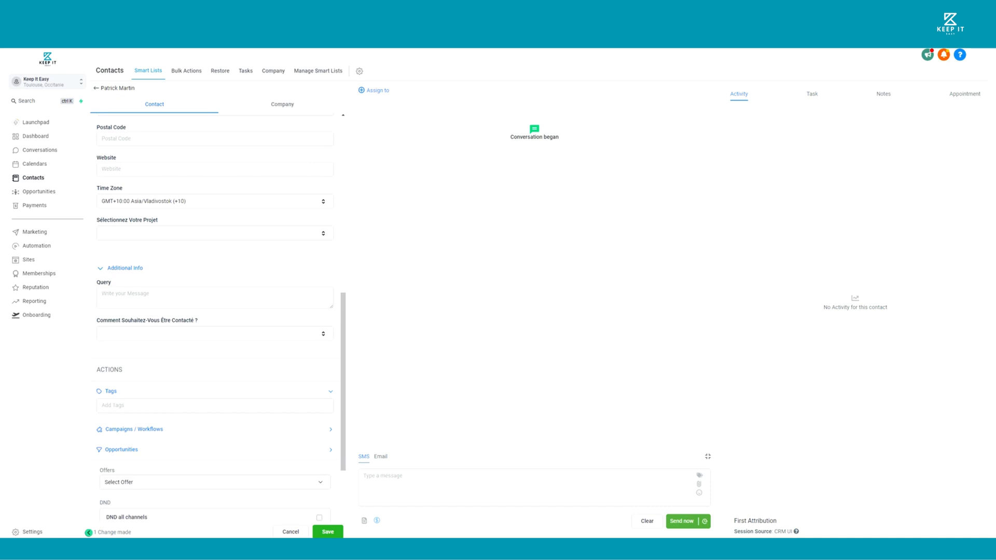
{"action": "left_click", "coordinate": [138, 338]}
{"action": "left_click", "coordinate": [133, 364]}
Add the new tag "keep it easy" to the contact and save the changes
{"action": "scroll", "coordinate": [133, 365], "scroll_direction": "down", "scroll_amount": 2}
{"action": "left_click", "coordinate": [156, 290]}
{"action": "type", "text": "k"}
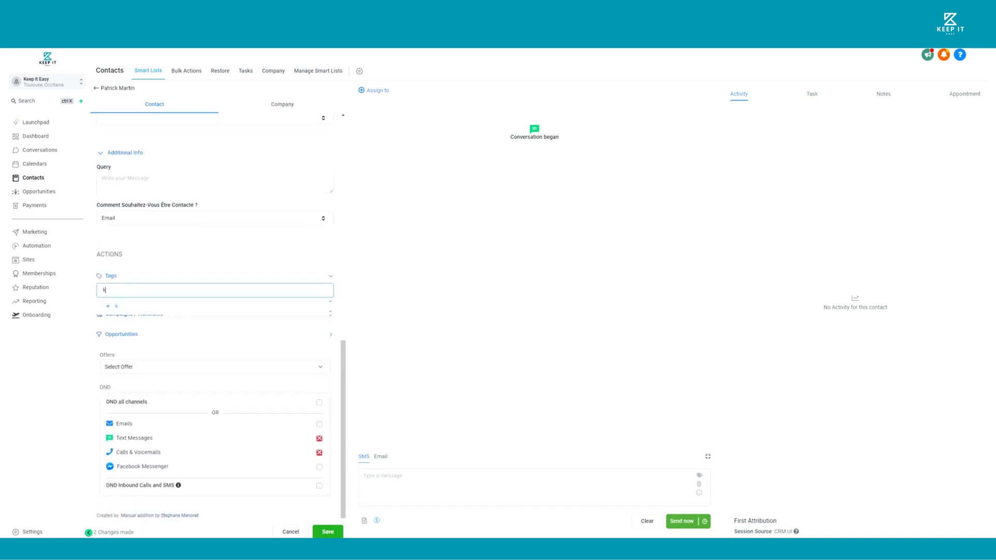
{"action": "type", "text": "eep it easy."}
{"action": "left_click", "coordinate": [129, 307]}
{"action": "scroll", "coordinate": [176, 446], "scroll_direction": "up", "scroll_amount": 1}
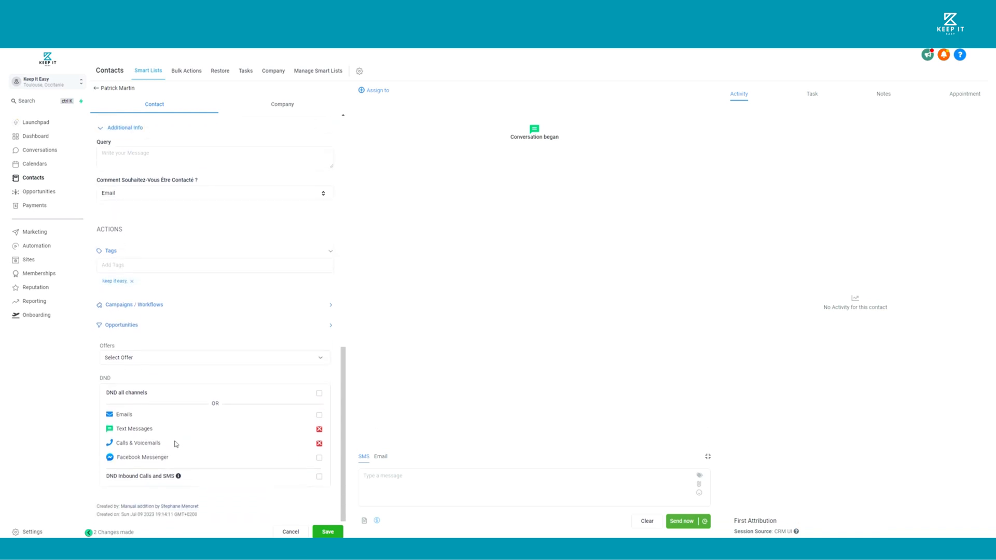
{"action": "left_click", "coordinate": [317, 531]}
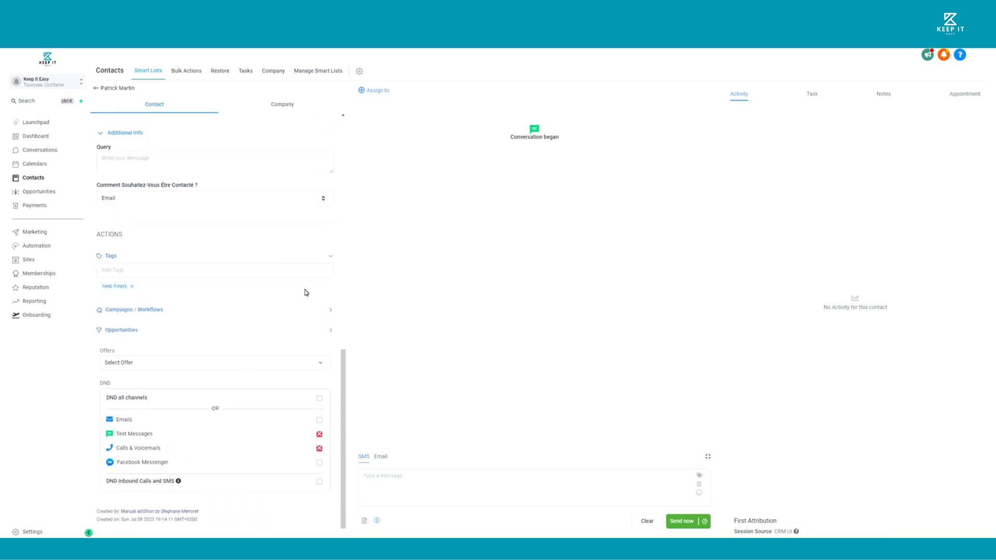
{"action": "scroll", "coordinate": [240, 249], "scroll_direction": "up", "scroll_amount": 5}
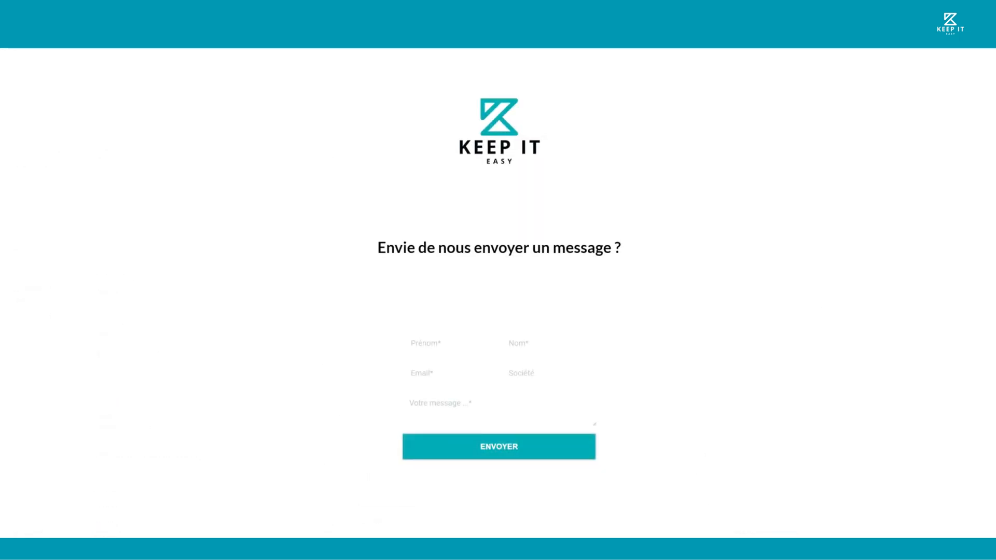
On the website contact form, enter the visitor's first name, last name and e-mail, with Keep It Easy as the company
{"action": "key", "text": "Tab"}
{"action": "key", "text": "Tab"}
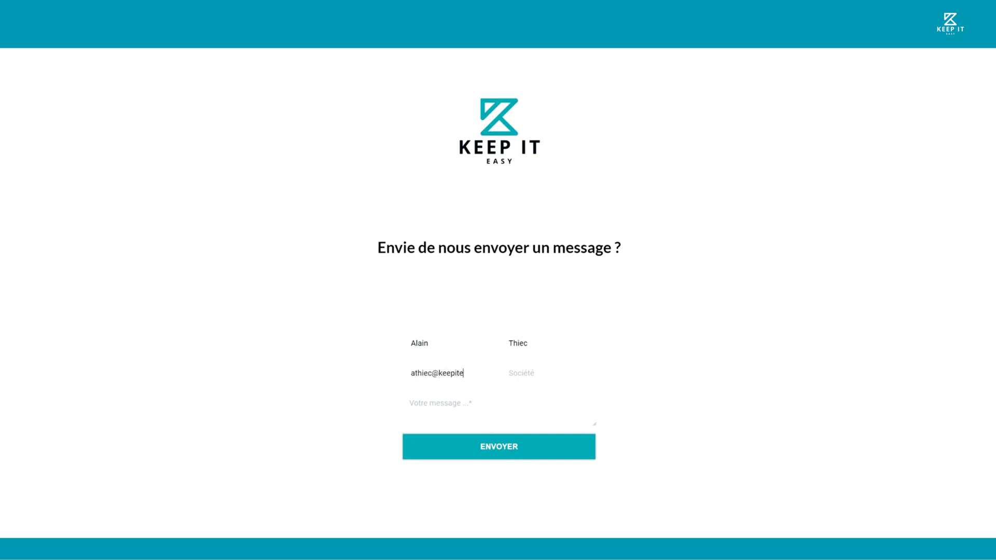
{"action": "type", "text": "Keep It Easy"}
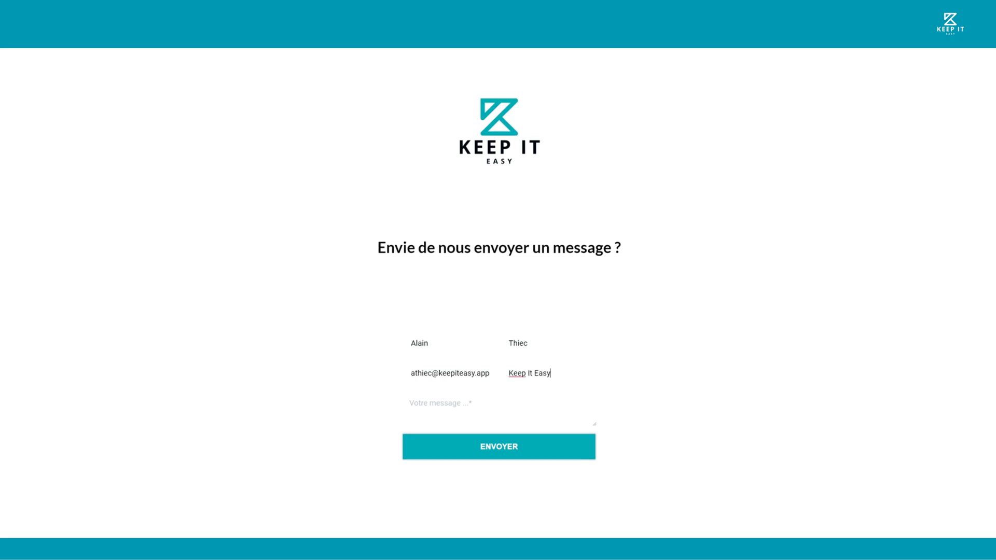
Write the message "Message de prise de contact." and submit the contact form
{"action": "key", "text": "Tab"}
{"action": "type", "text": "Message de prise de contact"}
{"action": "type", "text": "."}
{"action": "left_click", "coordinate": [509, 451]}
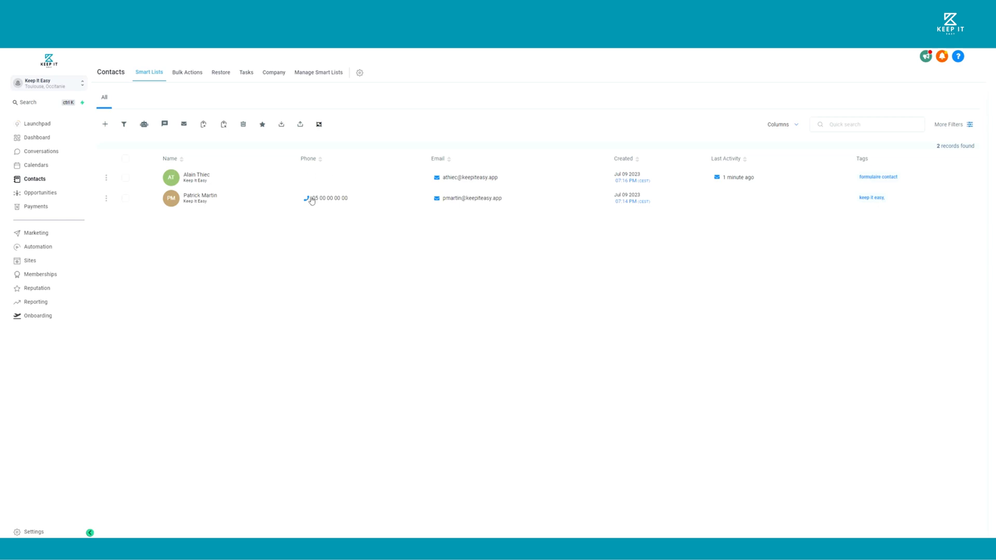
In the CRM, review the record of the contact created by the form, including the submission details in its activity
{"action": "left_click", "coordinate": [193, 177]}
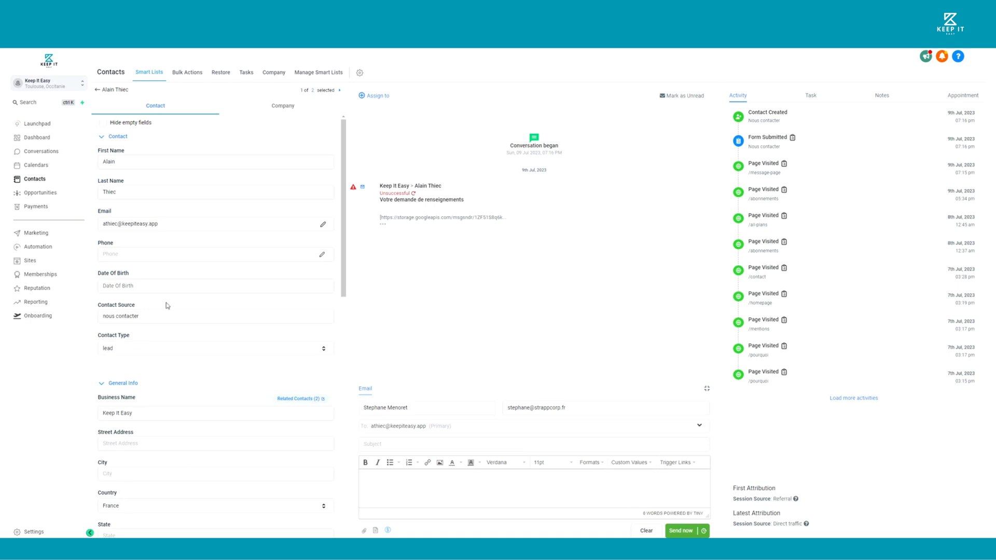
{"action": "scroll", "coordinate": [178, 384], "scroll_direction": "down", "scroll_amount": 5}
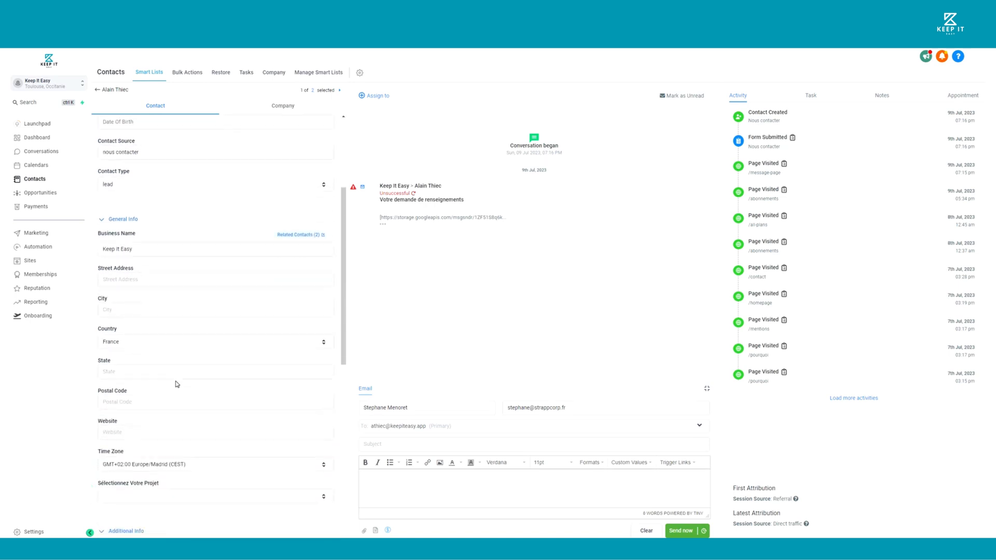
{"action": "scroll", "coordinate": [177, 383], "scroll_direction": "up", "scroll_amount": 5}
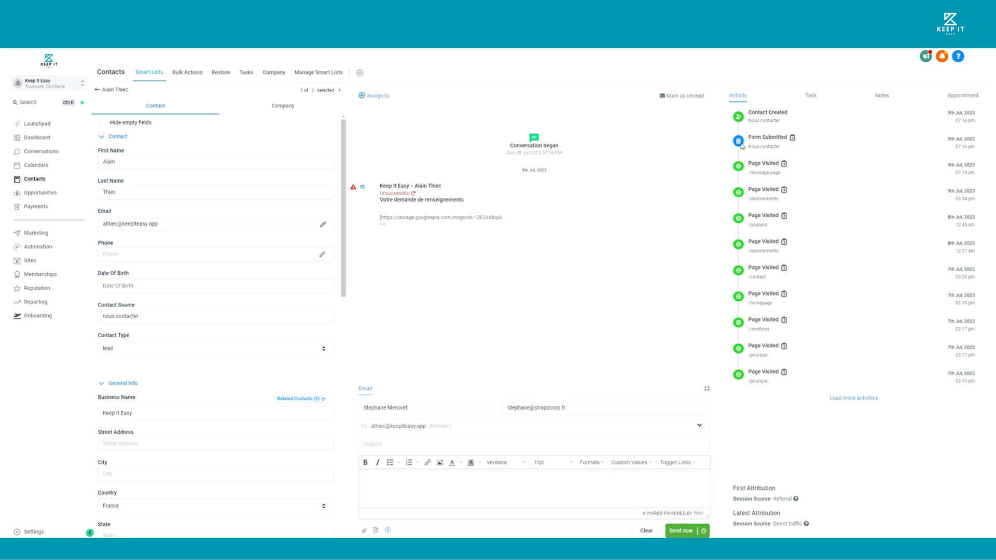
{"action": "left_click", "coordinate": [792, 138]}
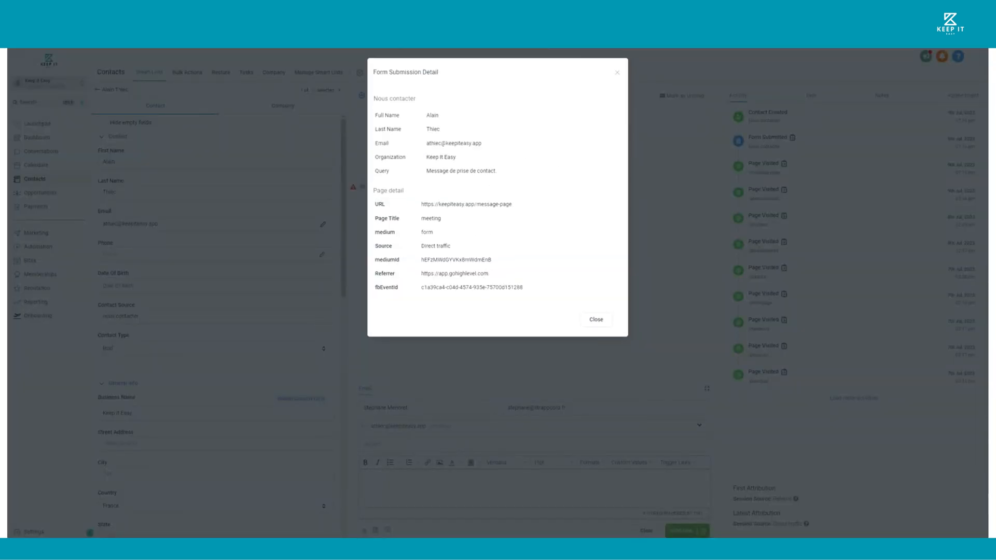
{"action": "left_click", "coordinate": [616, 72]}
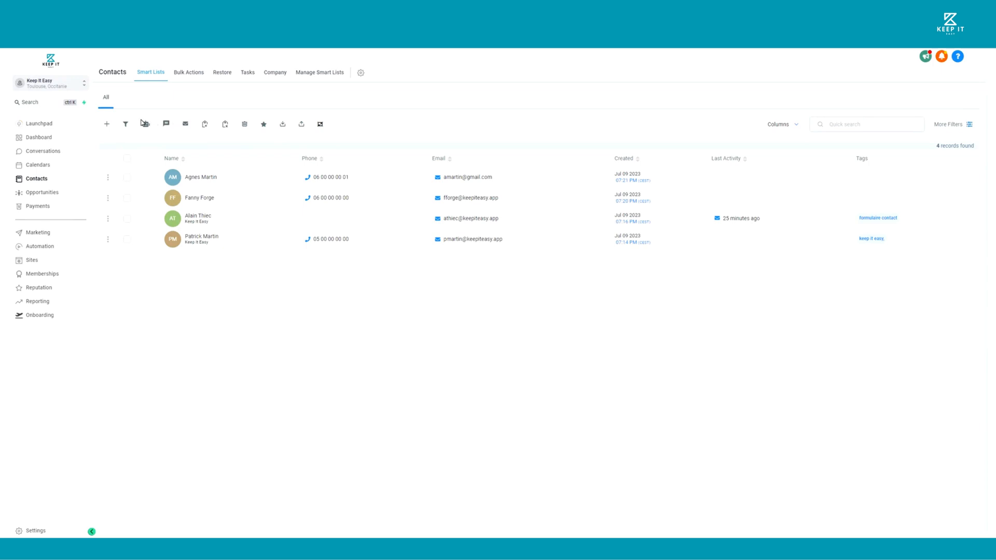
Start a contact import and read the linked guide on preparing the CSV file, closing it when done
{"action": "left_click", "coordinate": [302, 125]}
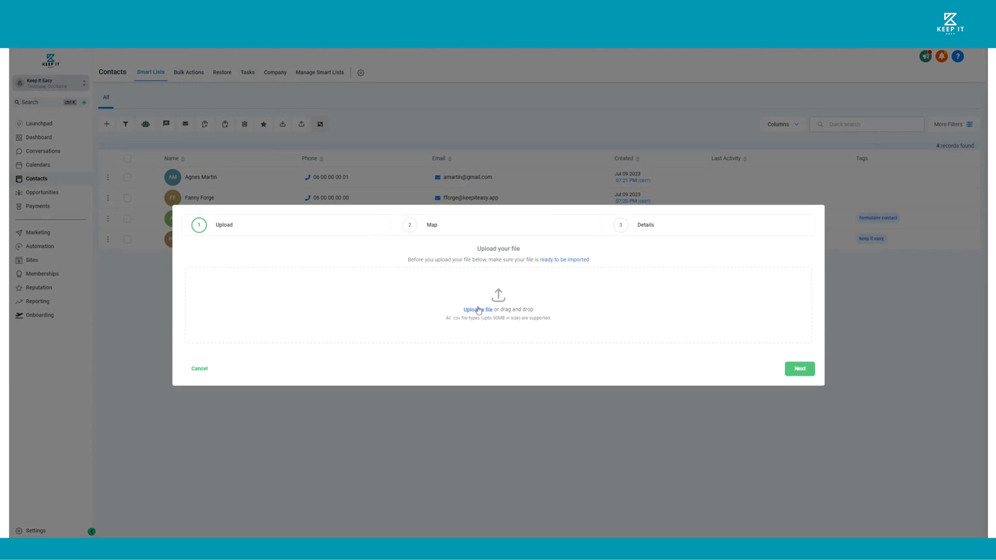
{"action": "left_click", "coordinate": [556, 262]}
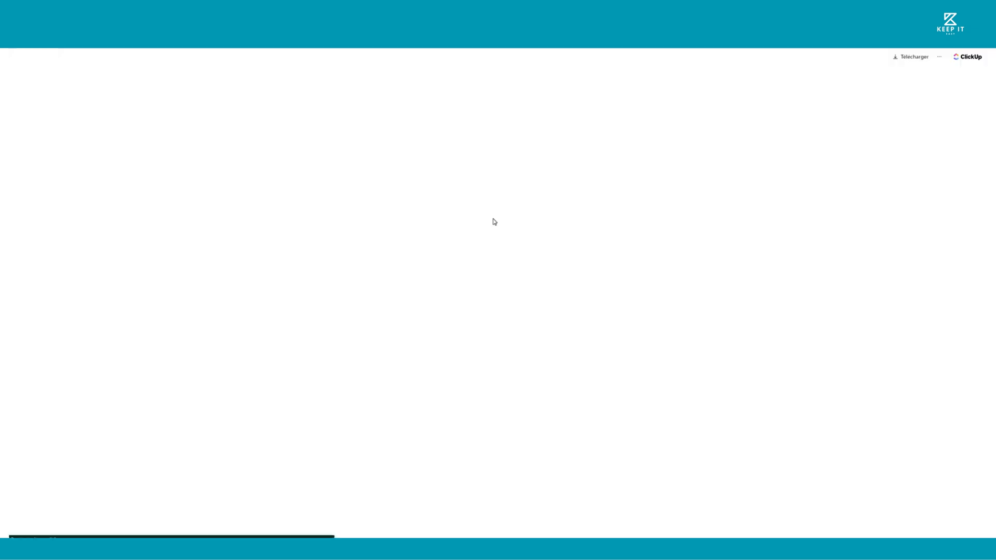
{"action": "scroll", "coordinate": [488, 300], "scroll_direction": "down", "scroll_amount": 7}
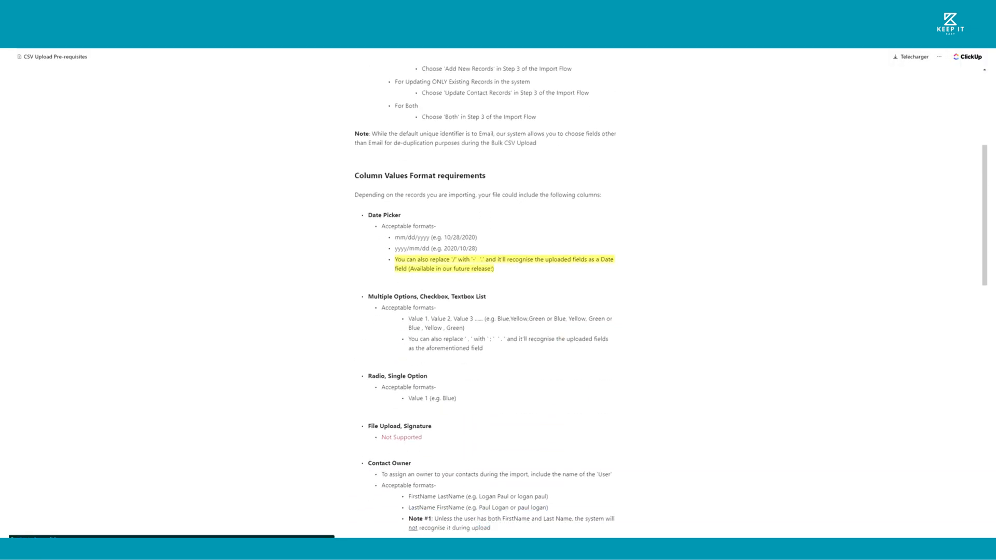
{"action": "key", "text": "ctrl+w"}
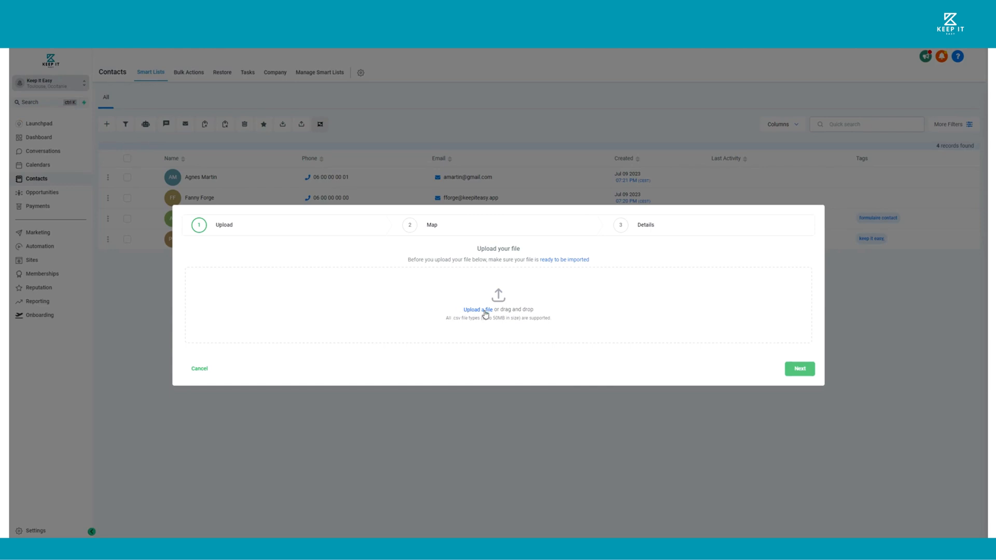
Upload contact_import.csv as the import file and continue to the column mapping
{"action": "left_click", "coordinate": [483, 312]}
{"action": "double_click", "coordinate": [97, 82]}
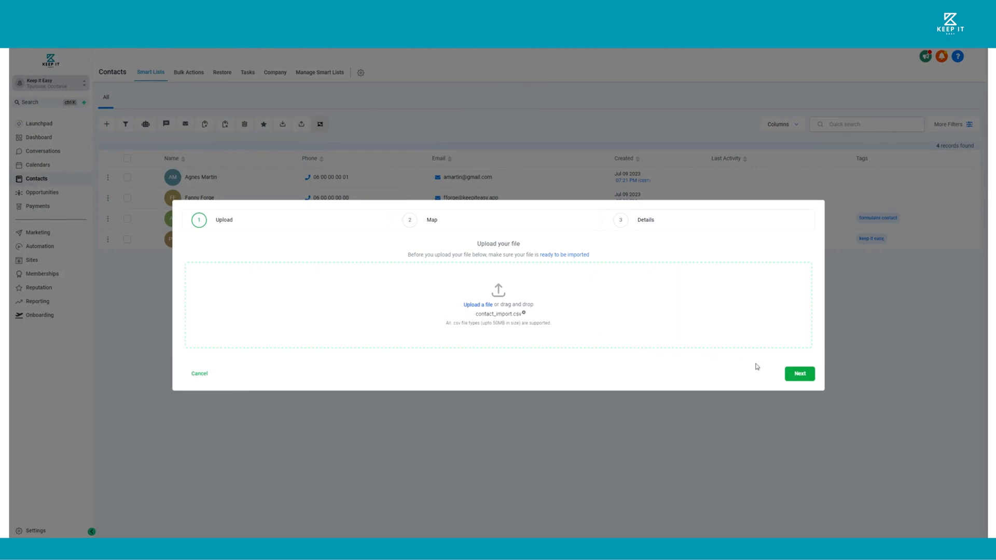
{"action": "left_click", "coordinate": [801, 375]}
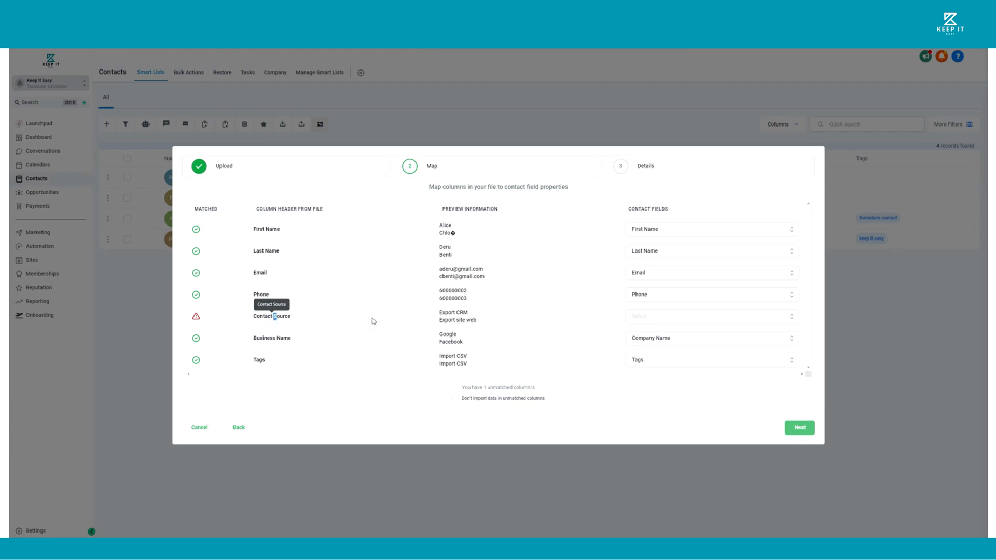
Map the unmatched Contact Source column to the Source contact field and continue to the final import details
{"action": "left_click", "coordinate": [648, 321]}
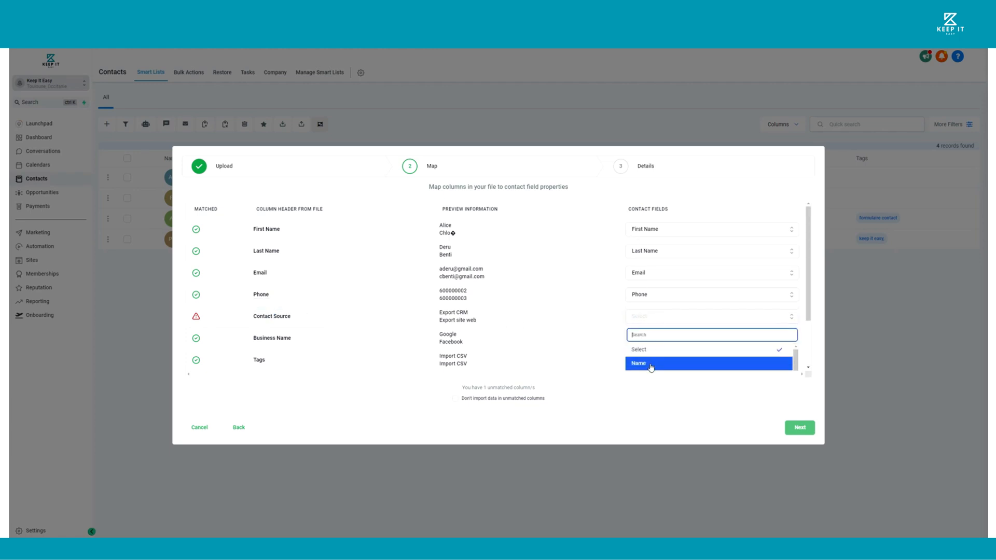
{"action": "left_click_drag", "start_coordinate": [812, 291], "coordinate": [814, 359]}
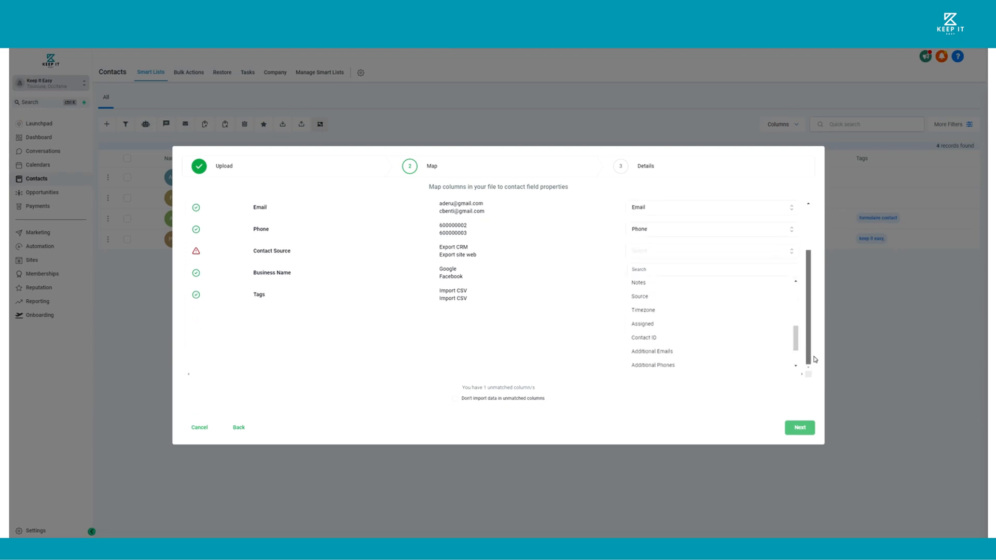
{"action": "scroll", "coordinate": [696, 313], "scroll_direction": "up", "scroll_amount": 5}
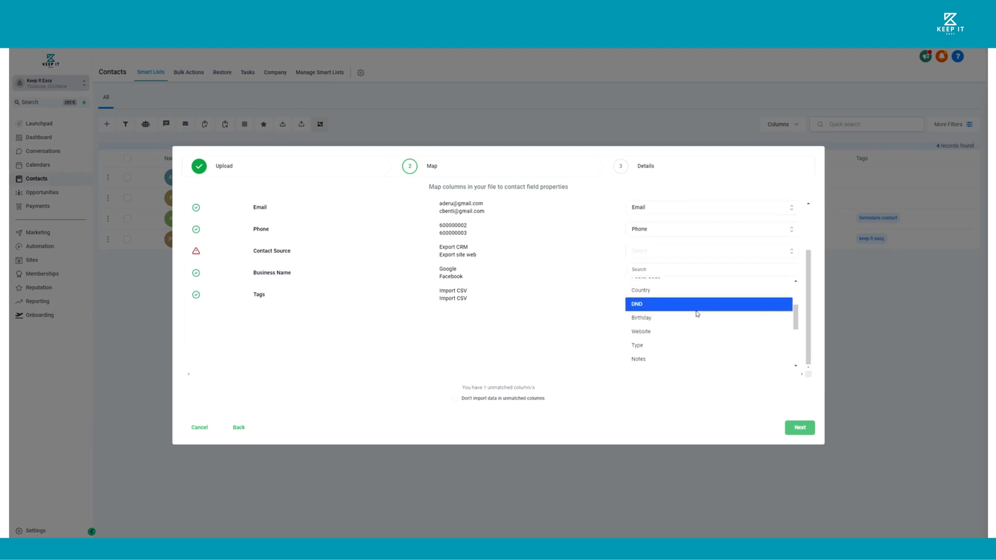
{"action": "scroll", "coordinate": [696, 313], "scroll_direction": "up", "scroll_amount": 3}
{"action": "left_click", "coordinate": [674, 295]}
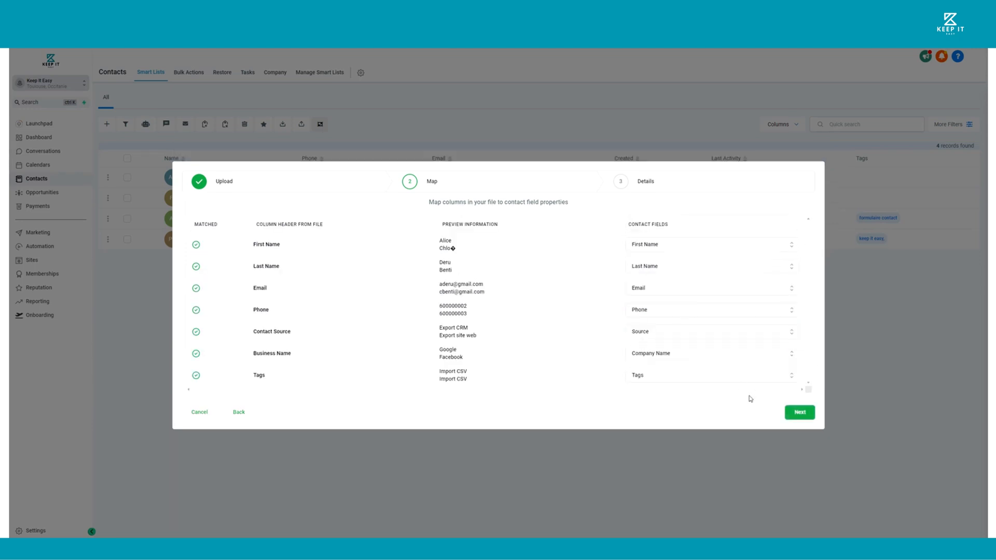
{"action": "left_click", "coordinate": [799, 412]}
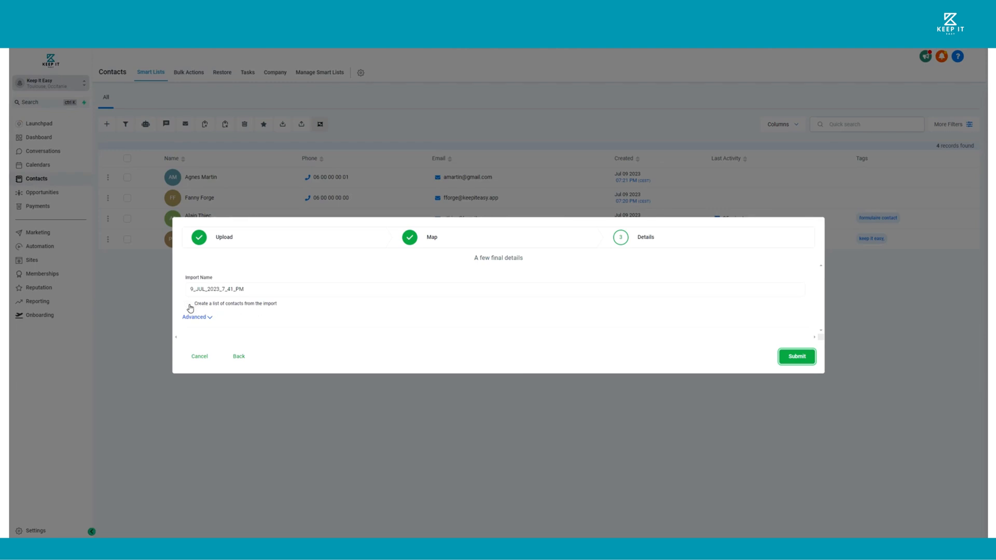
In the advanced import options, choose to only add new contact records and add the tag "import"
{"action": "left_click", "coordinate": [209, 317]}
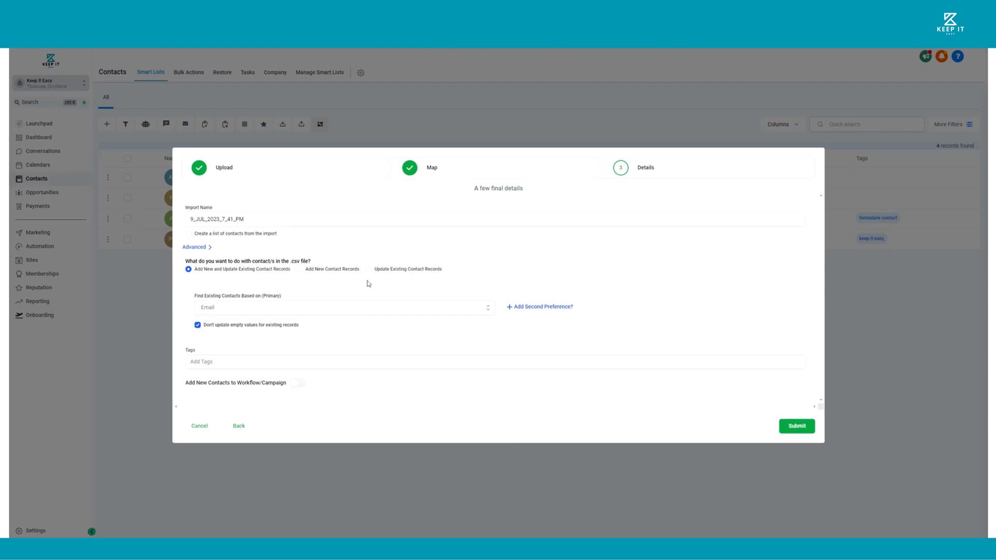
{"action": "left_click", "coordinate": [300, 270]}
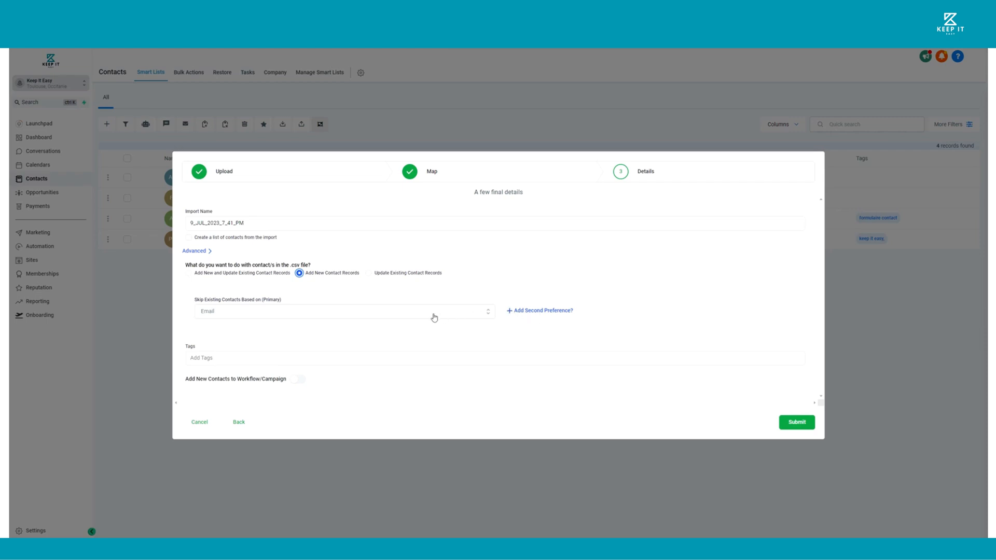
{"action": "left_click", "coordinate": [225, 358]}
{"action": "type", "text": "Import"}
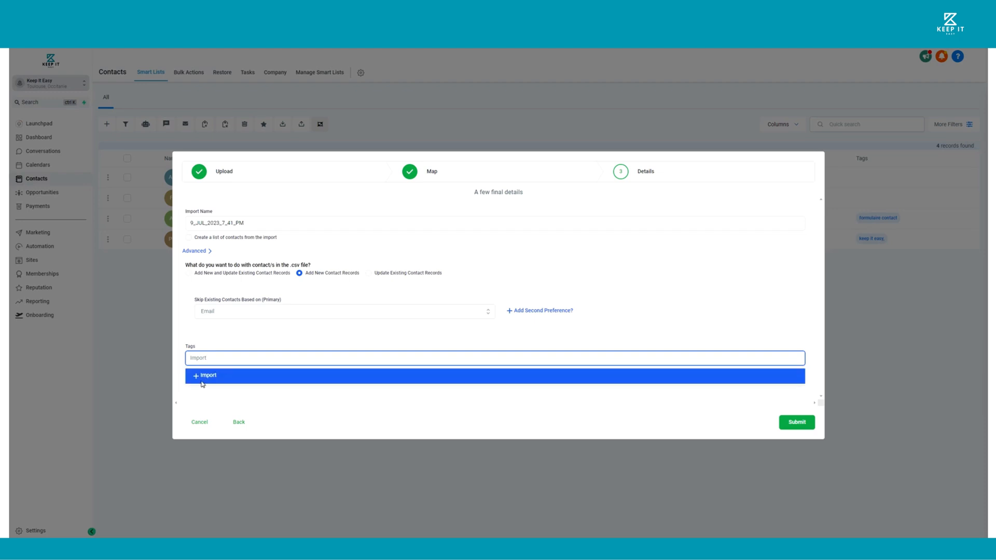
{"action": "left_click", "coordinate": [185, 386]}
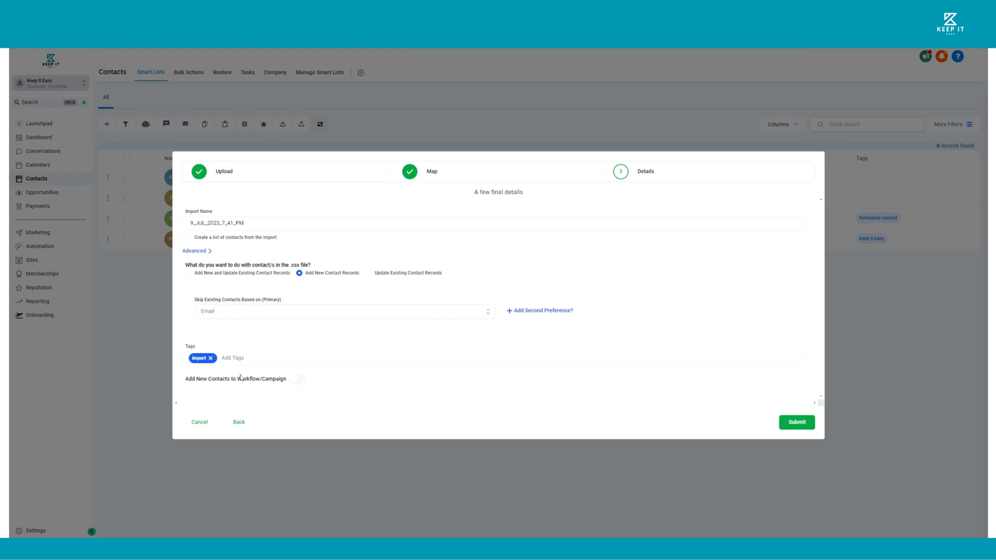
{"action": "left_click", "coordinate": [290, 383]}
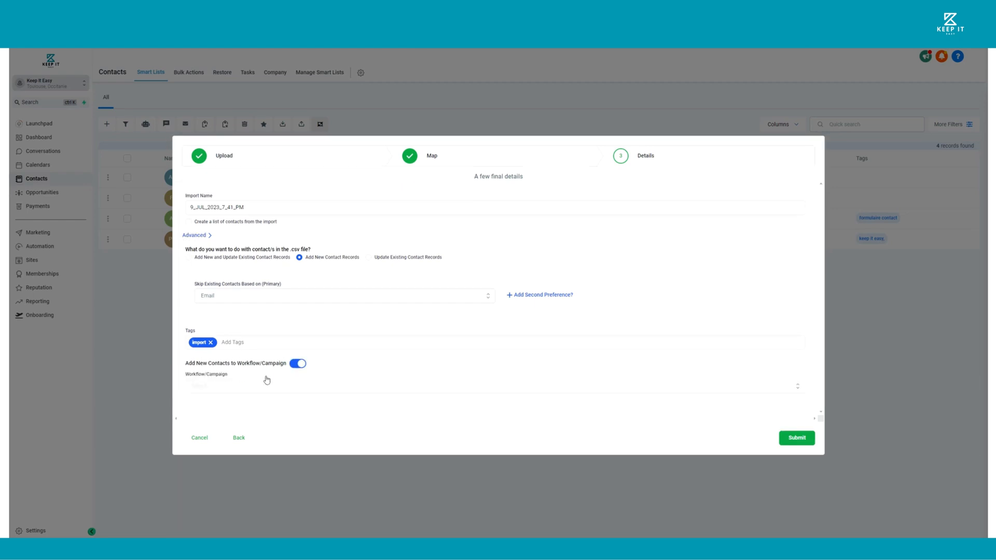
{"action": "left_click", "coordinate": [217, 390]}
{"action": "left_click", "coordinate": [295, 365]}
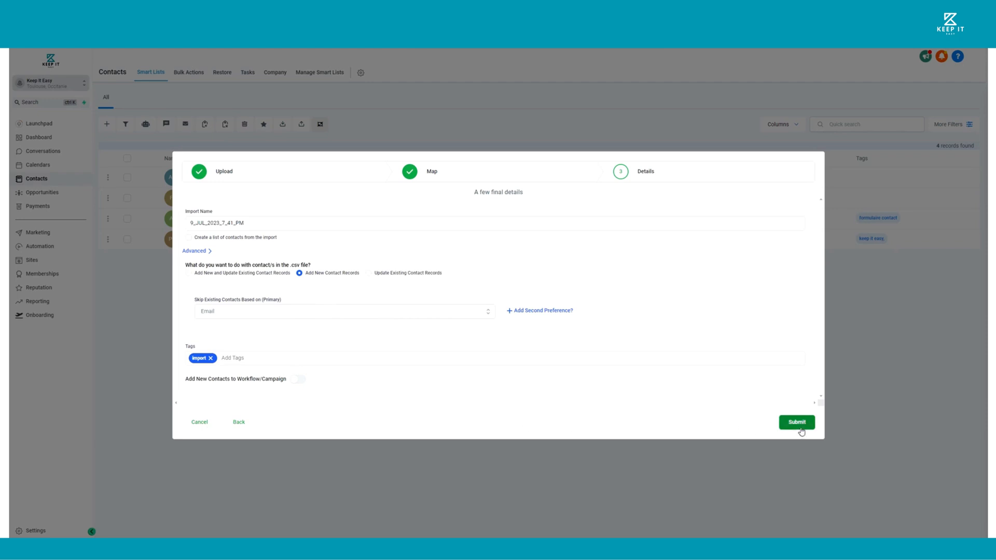
Submit the contact import for processing
{"action": "left_click", "coordinate": [799, 425]}
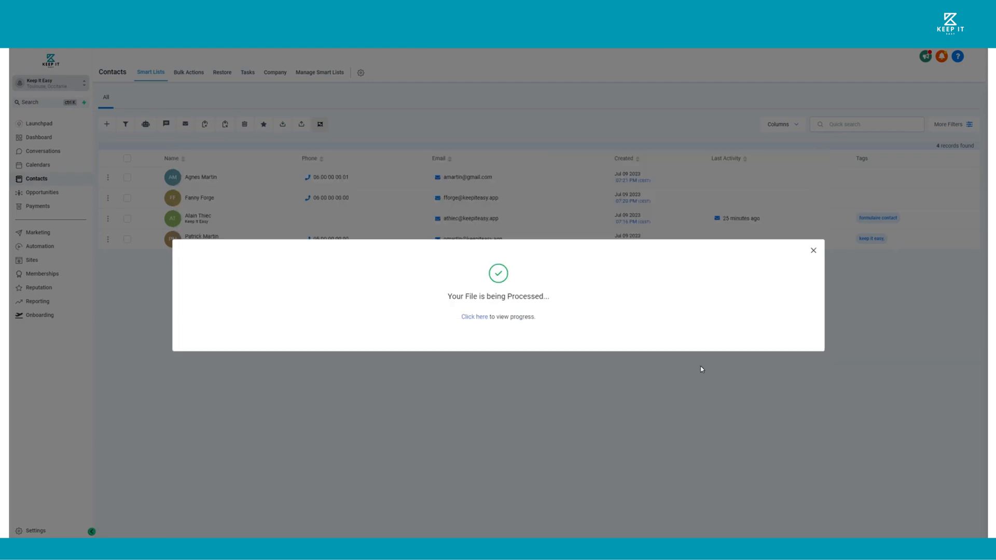